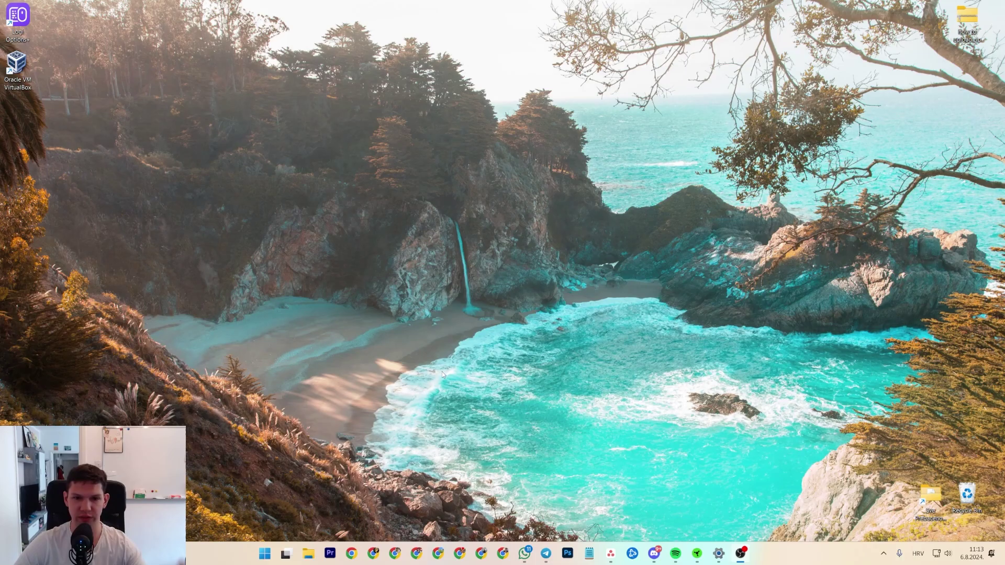
Open the Croatian (Croatia) language options page showing the installed Standard QWERTZ keyboard.
mouse_move(722, 551)
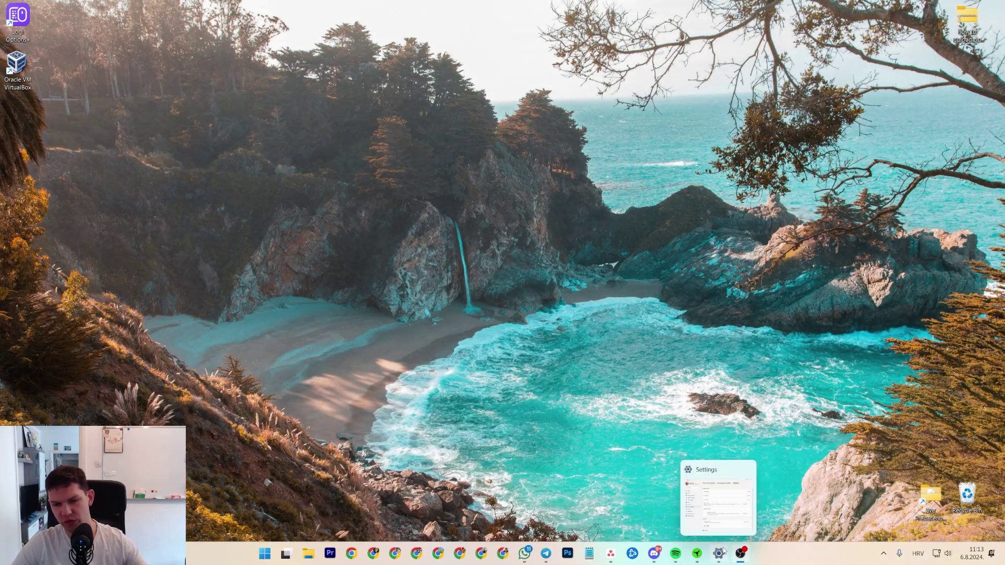
left_click(918, 554)
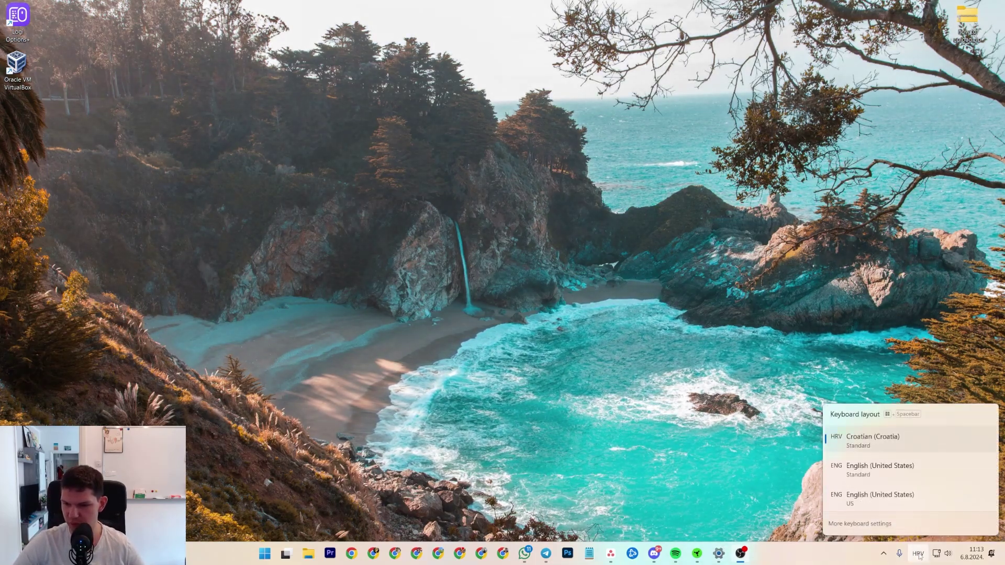
left_click(865, 527)
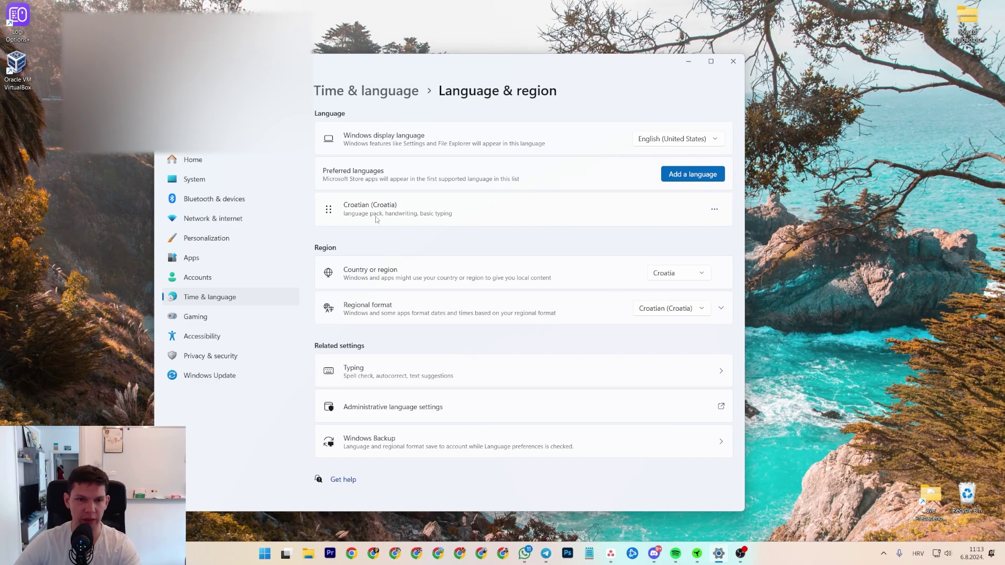
left_click(715, 209)
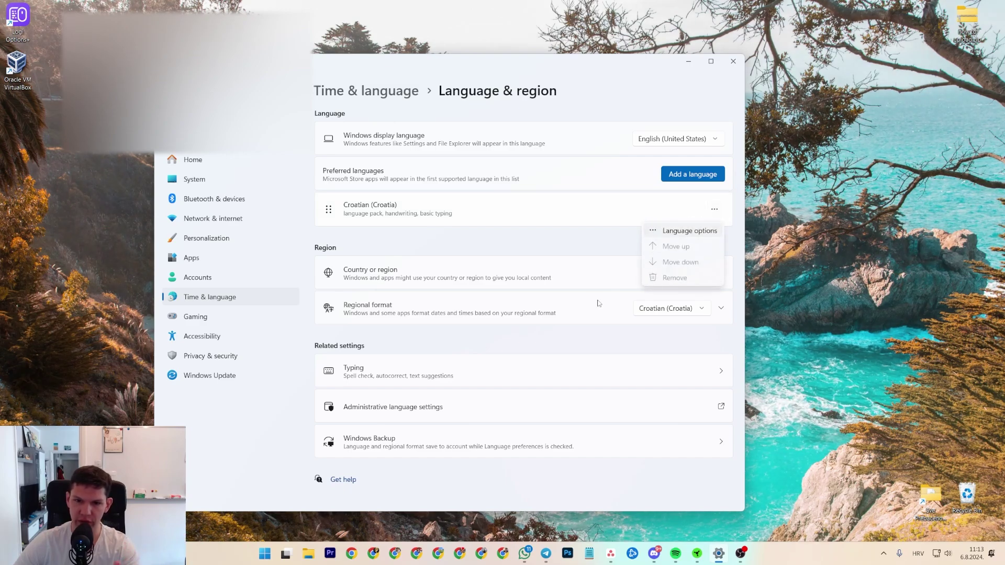
key("Return")
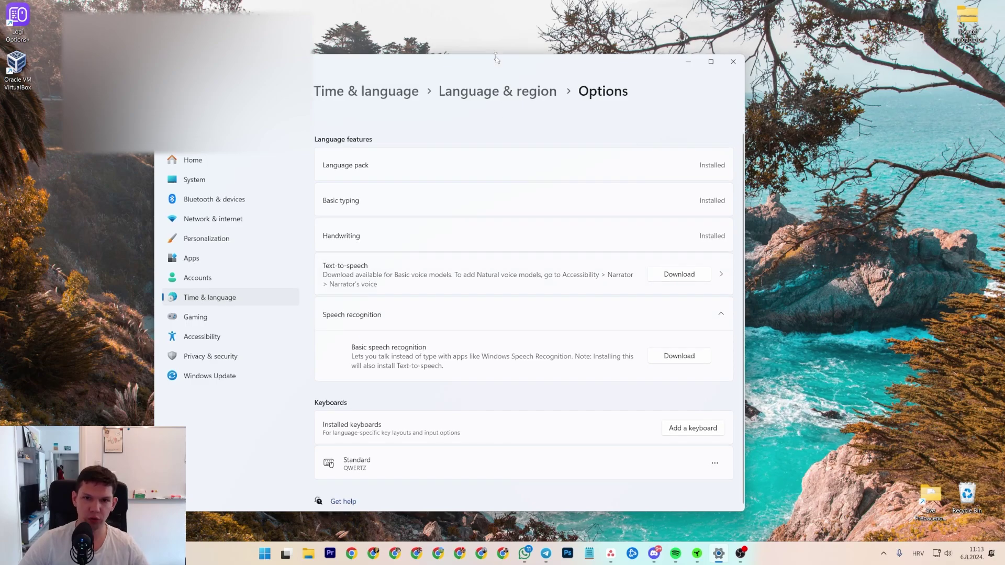
mouse_move(498, 54)
left_mouse_down()
mouse_move(497, 44)
mouse_move(512, 46)
left_mouse_up()
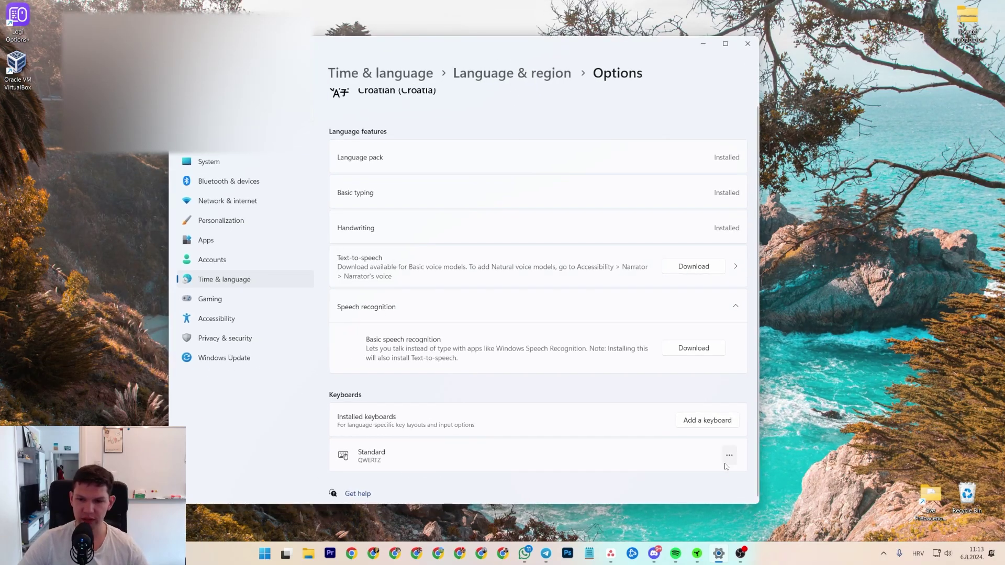
left_click(706, 420)
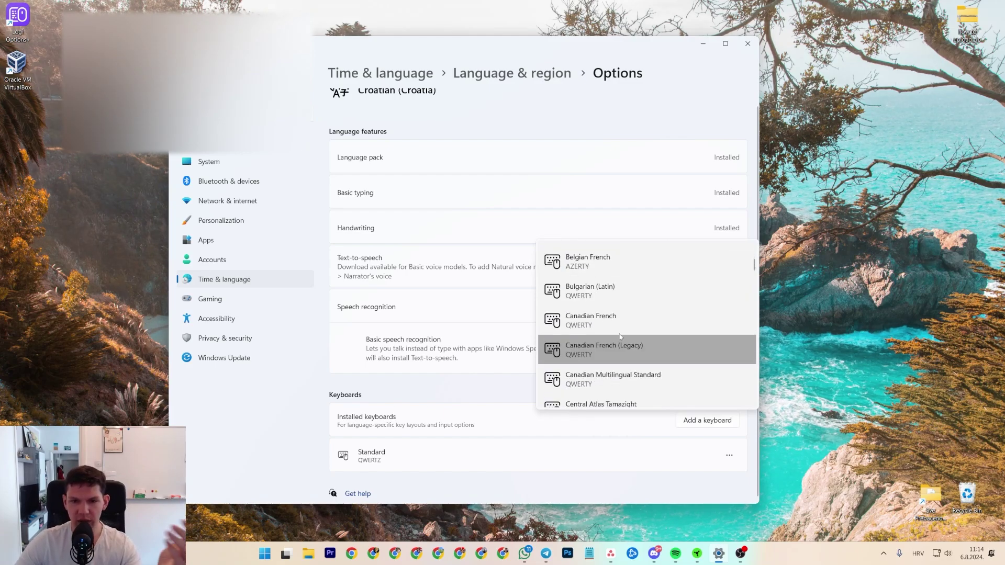
scroll(623, 333, "down", 5)
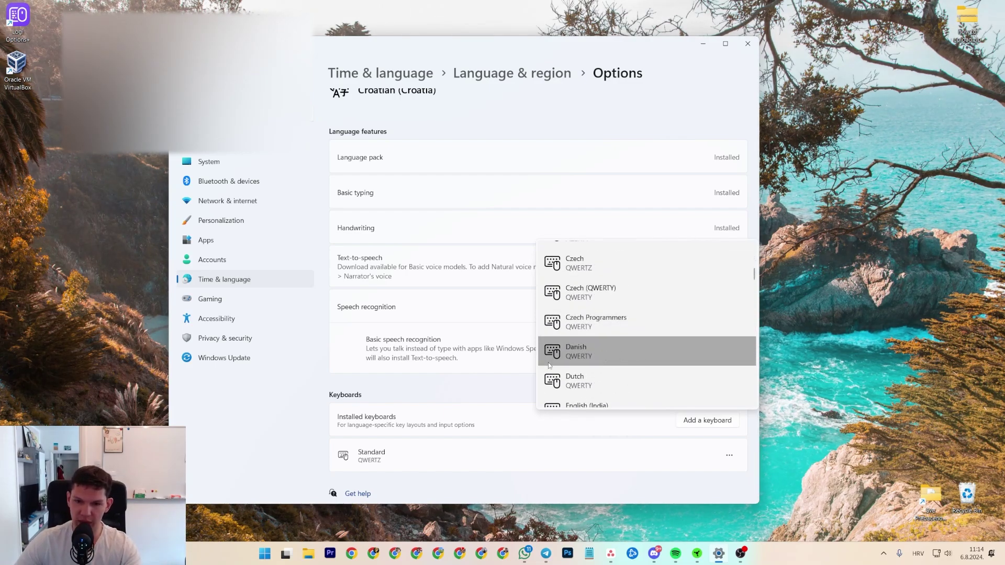
scroll(607, 367, "down", 3)
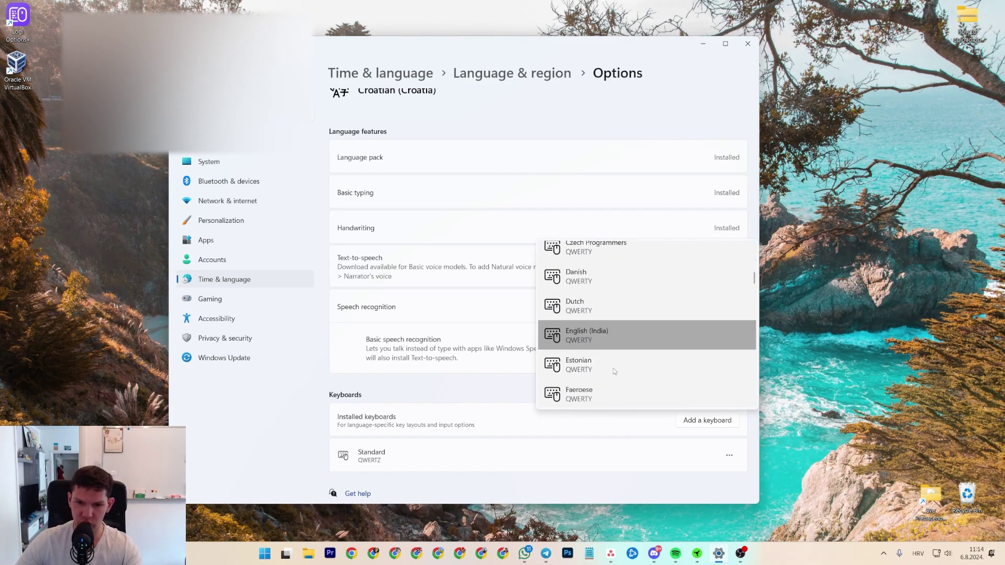
left_click(496, 386)
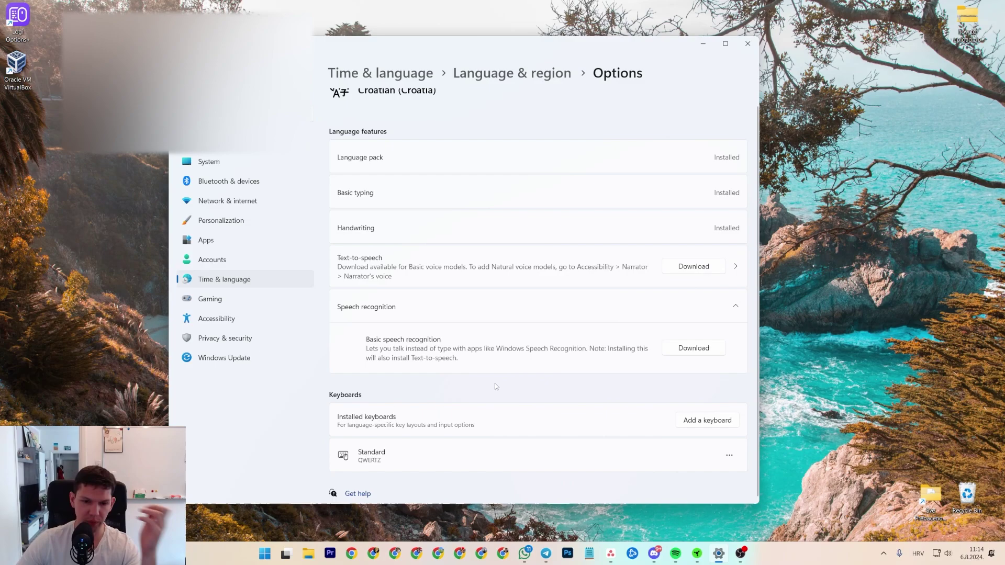
left_click(588, 554)
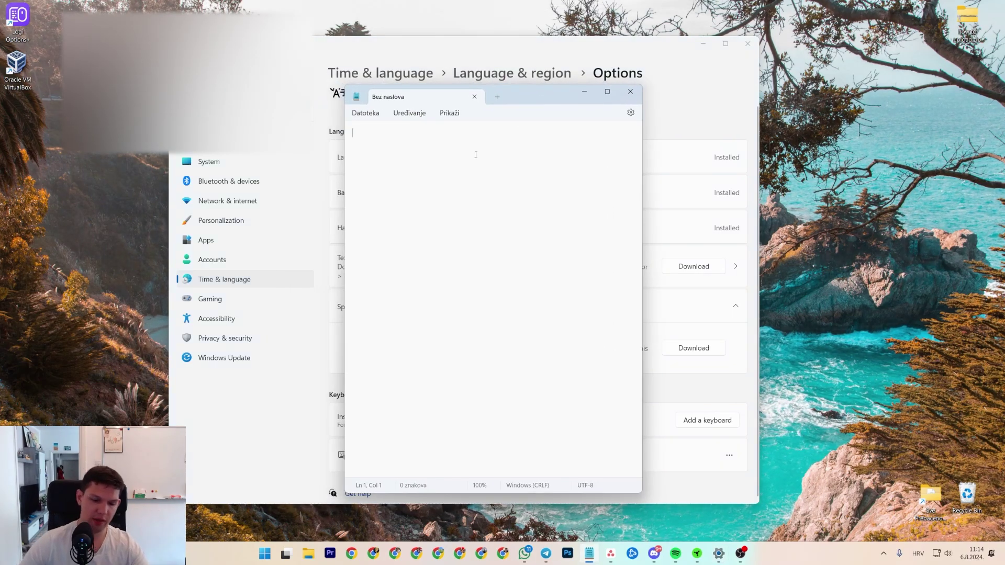
type("čćšđ")
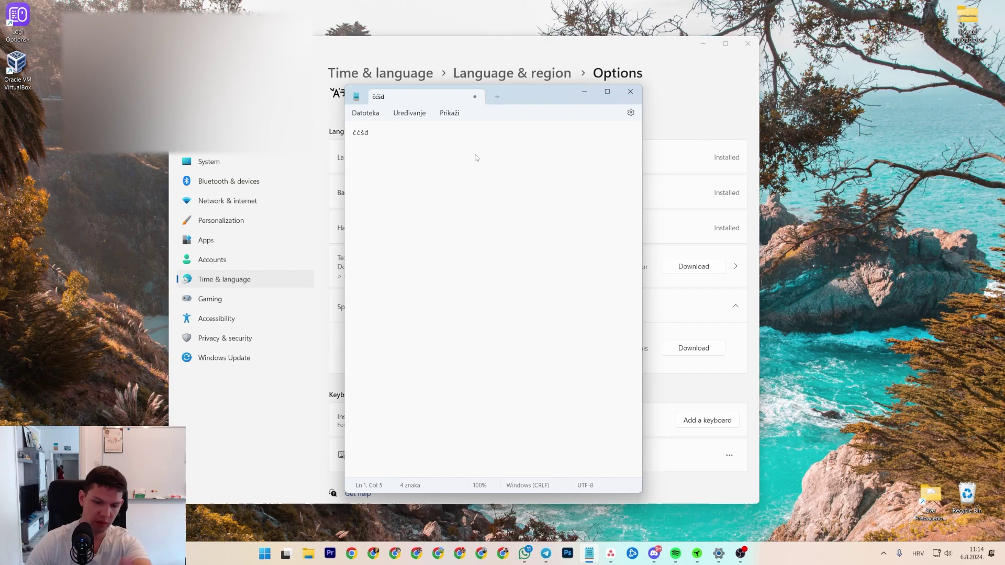
type("@@//")
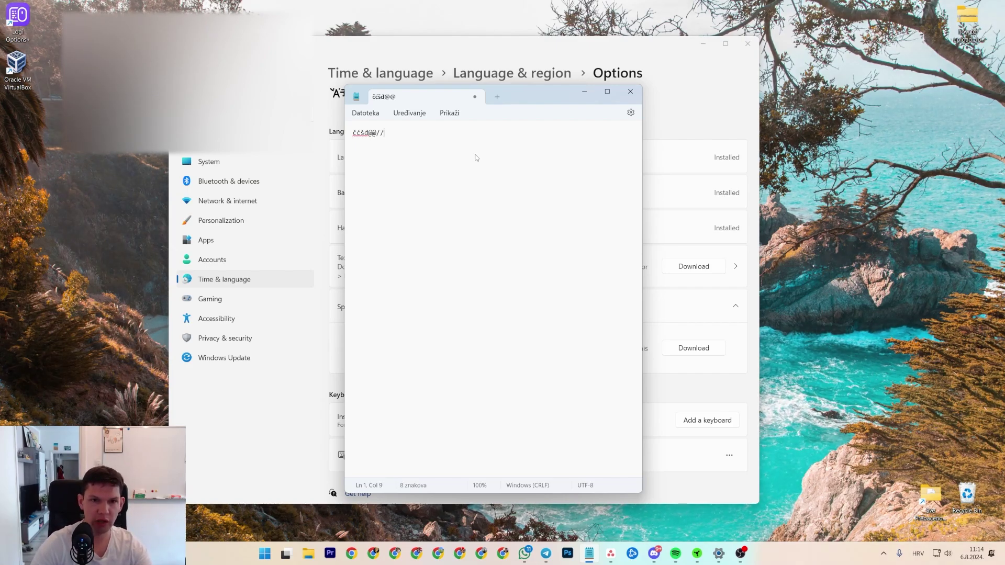
key("alt")
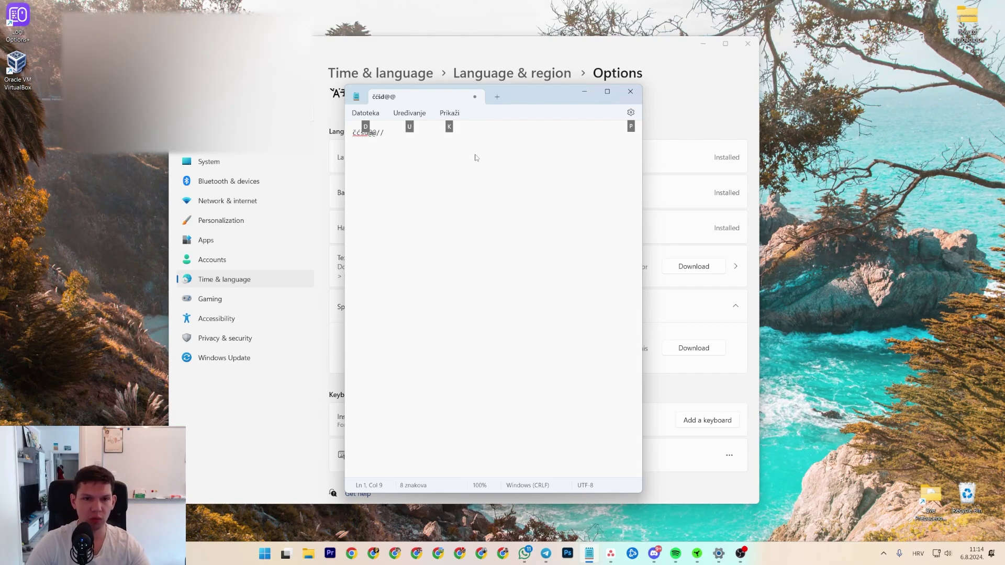
key("ctrl+a")
key("BackSpace")
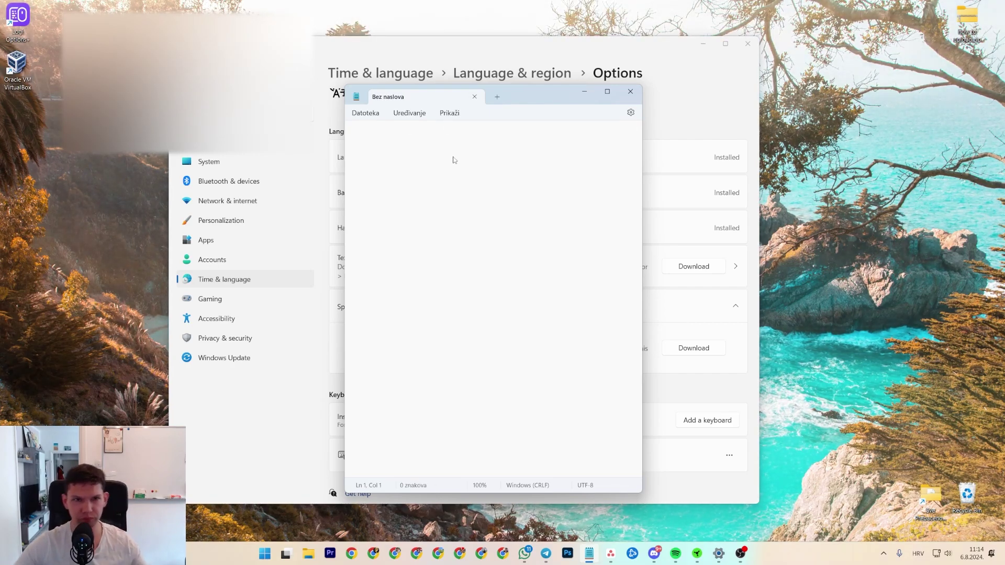
left_click(630, 92)
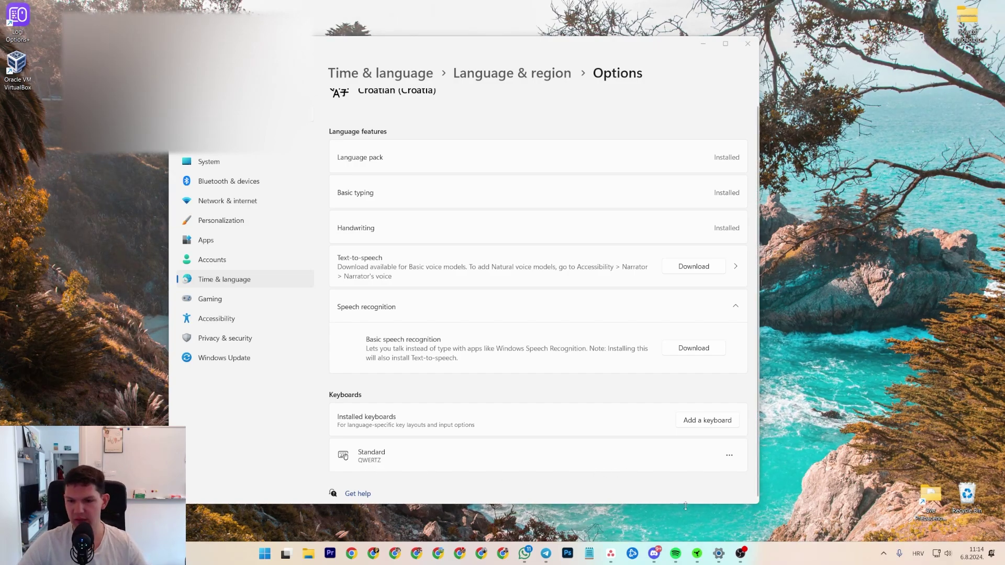
In Synapse, set the Huntsman V2 key filter to All Buttons and return to its customize page.
left_click(700, 558)
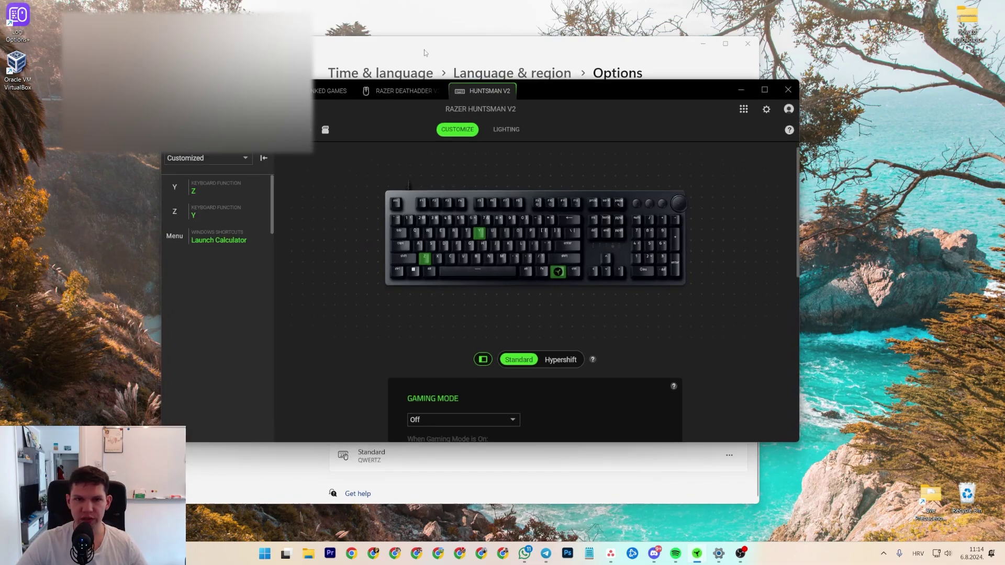
left_click(233, 156)
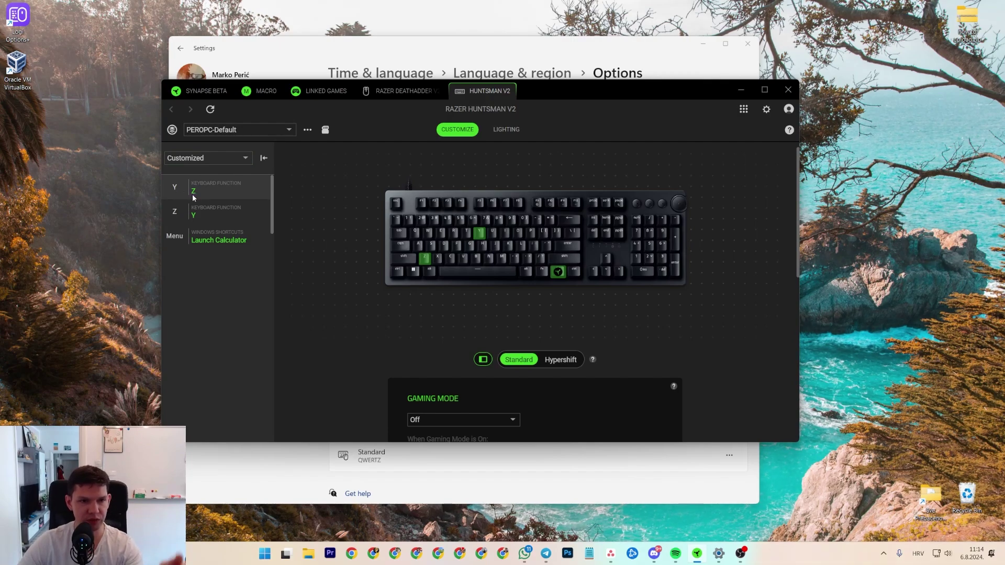
left_click(212, 158)
left_click(208, 172)
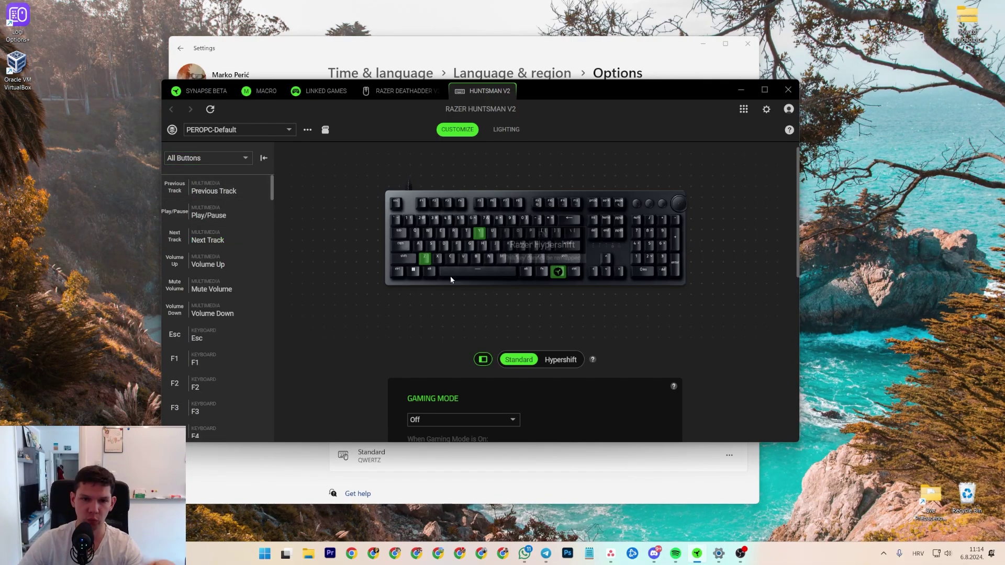
left_click(202, 90)
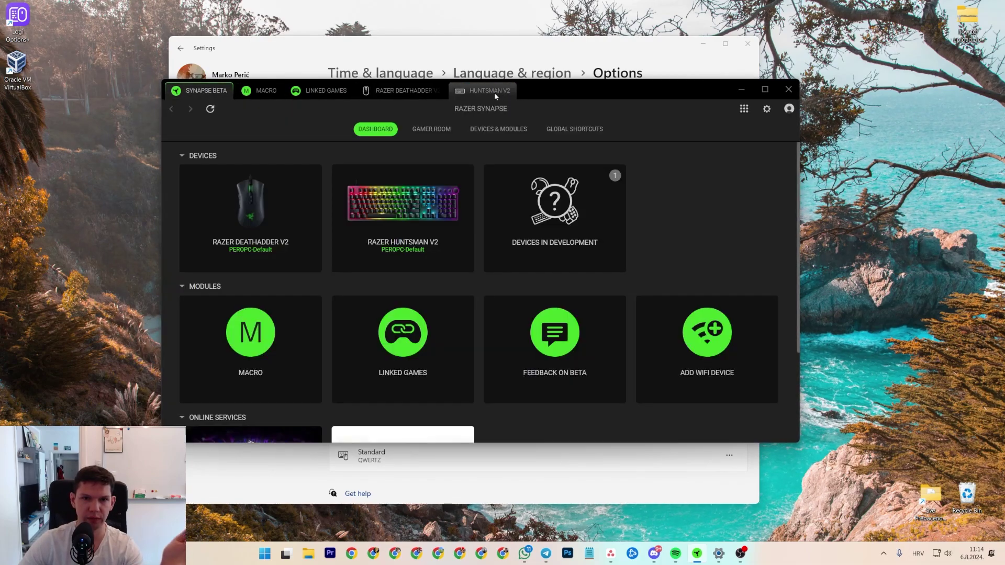
left_click(492, 93)
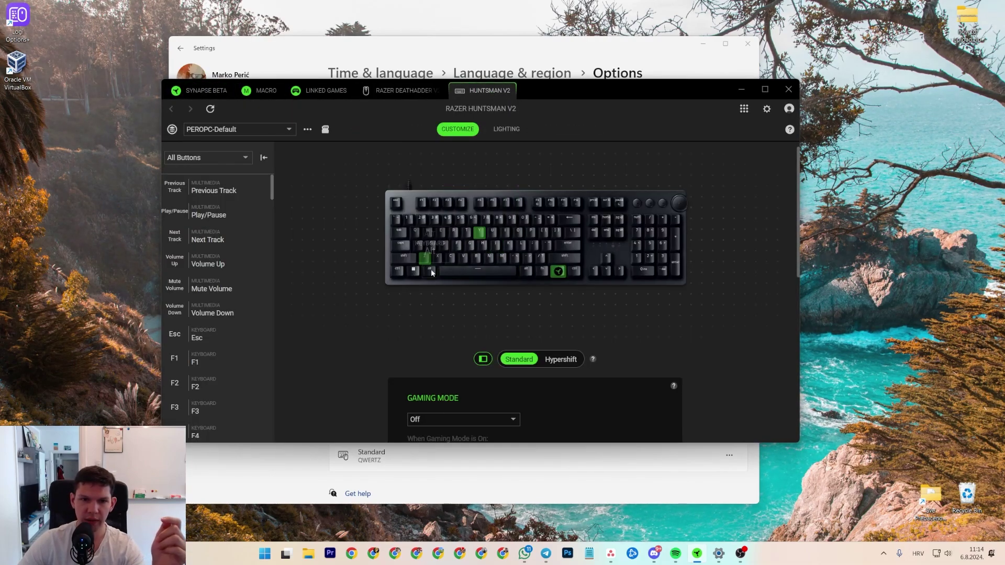
Open the Z key's remapping panel and choose the Alphanumeric function category.
mouse_move(425, 263)
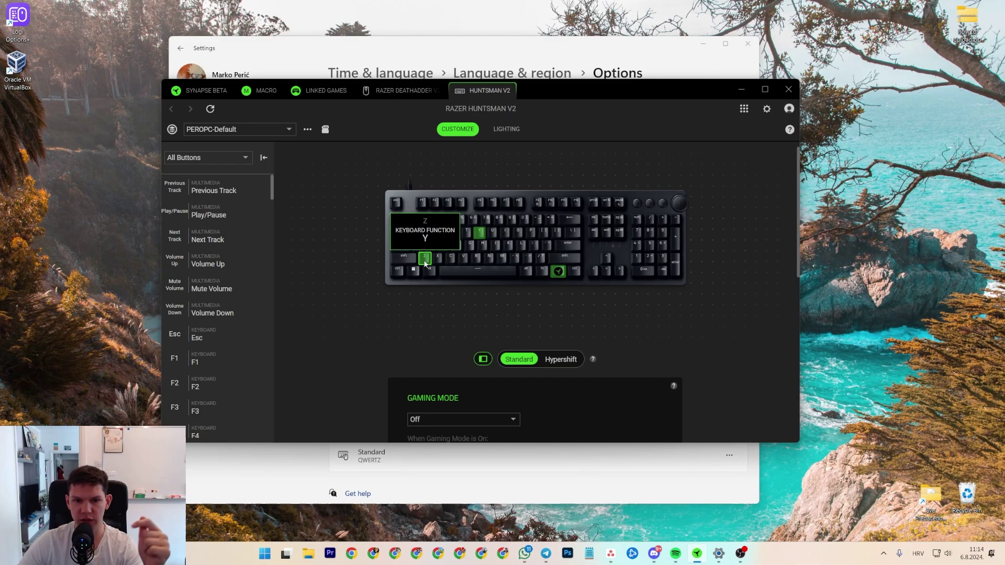
left_click(425, 259)
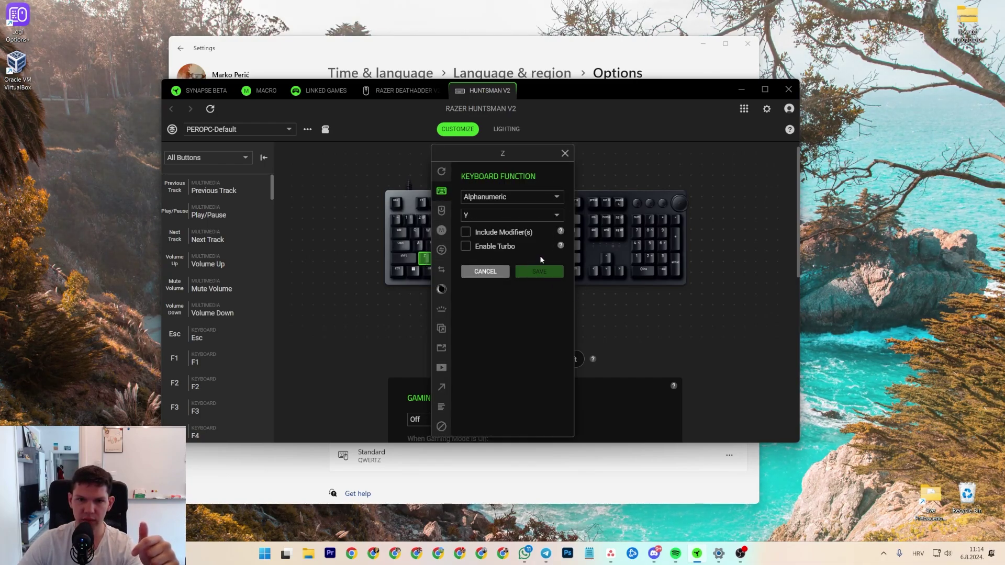
mouse_move(438, 158)
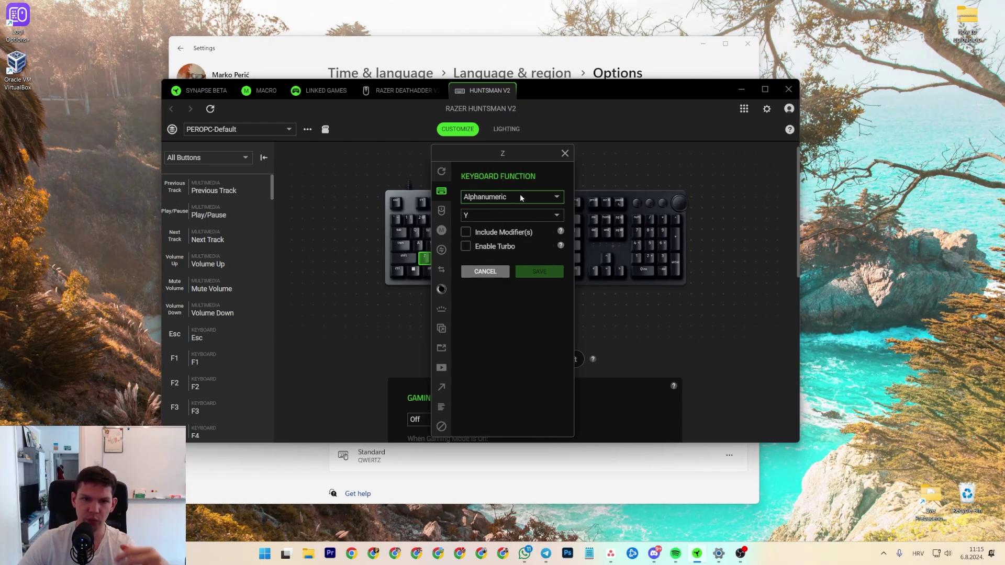
left_click(520, 197)
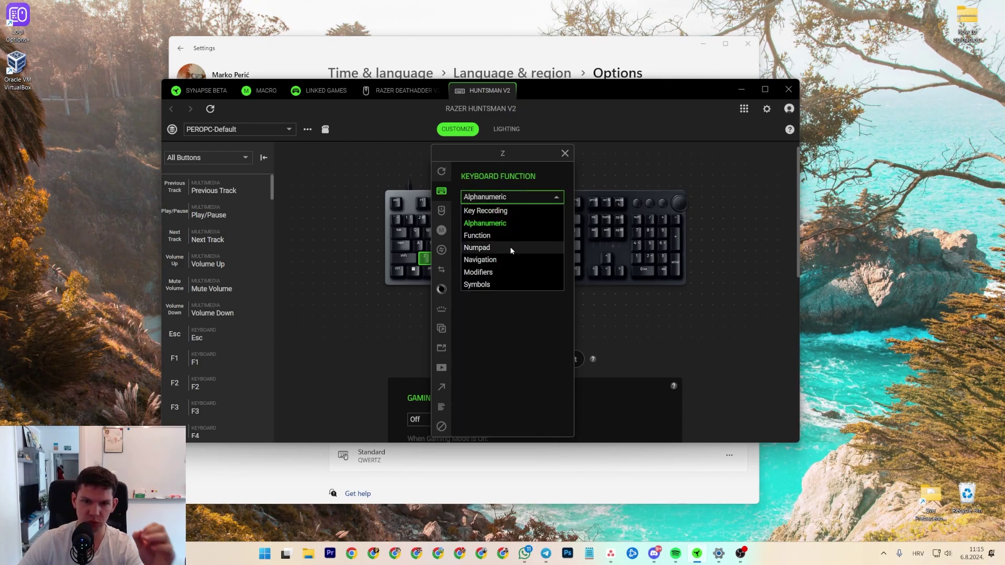
left_click(494, 221)
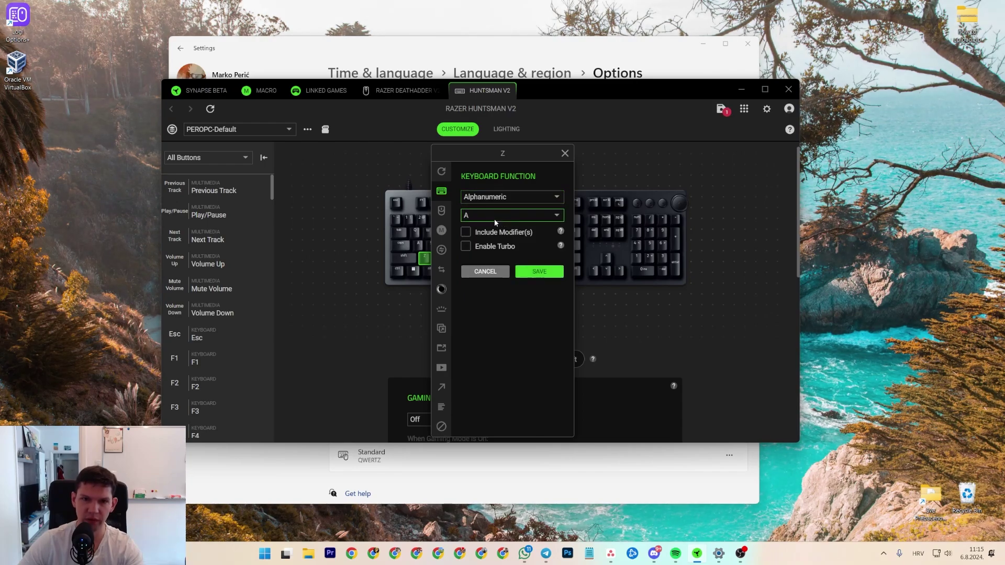
left_click(485, 215)
Assign Y to the Z key, save, and filter the list to customized keys only.
scroll(492, 282, "down", 5)
scroll(496, 294, "up", 4)
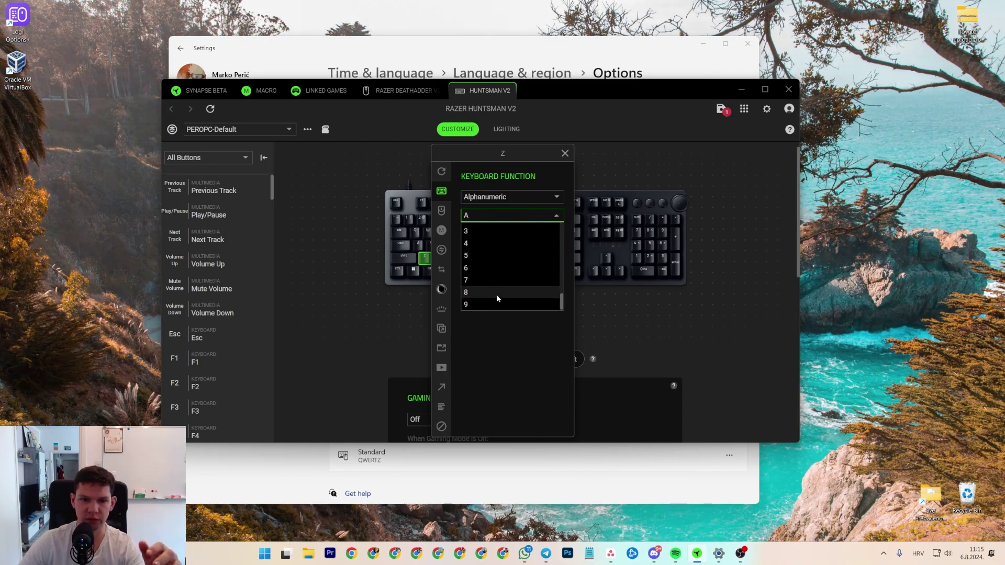
scroll(485, 281, "down", 3)
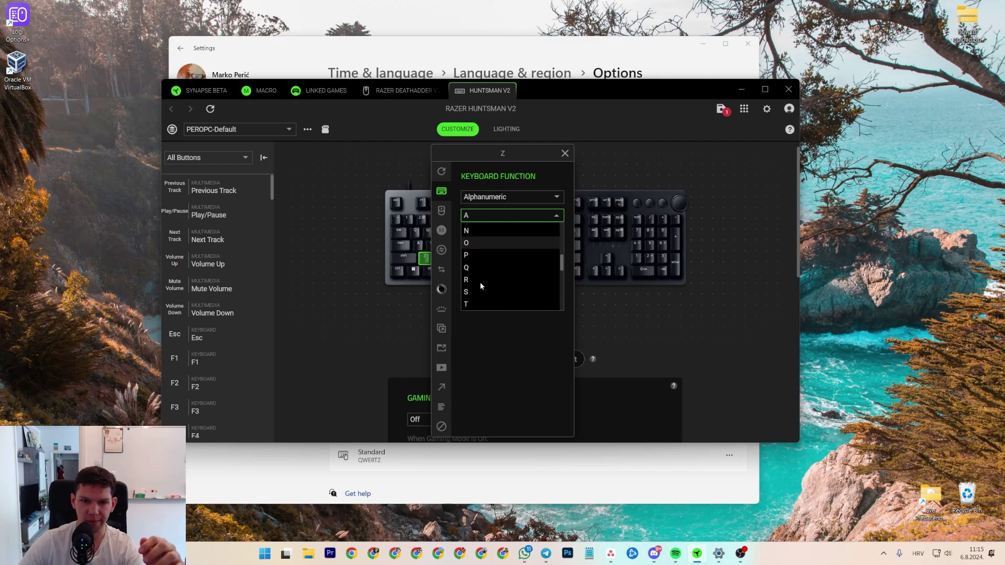
scroll(479, 290, "down", 2)
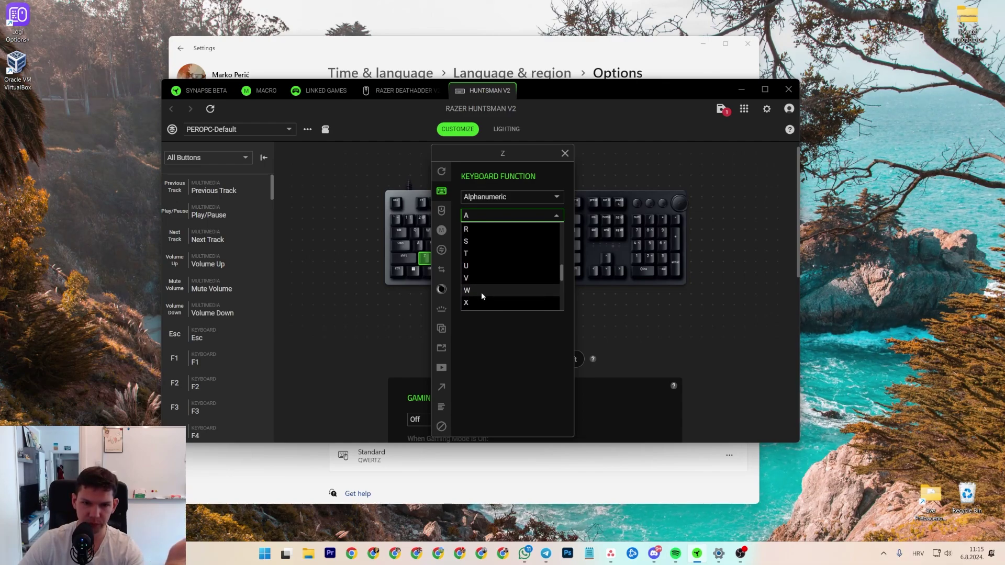
left_click(476, 280)
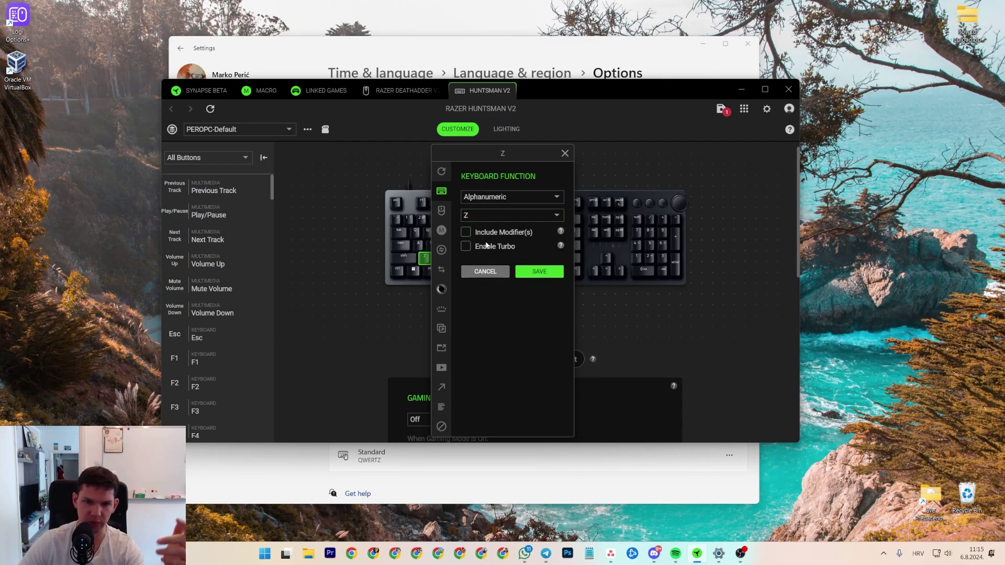
left_click(497, 216)
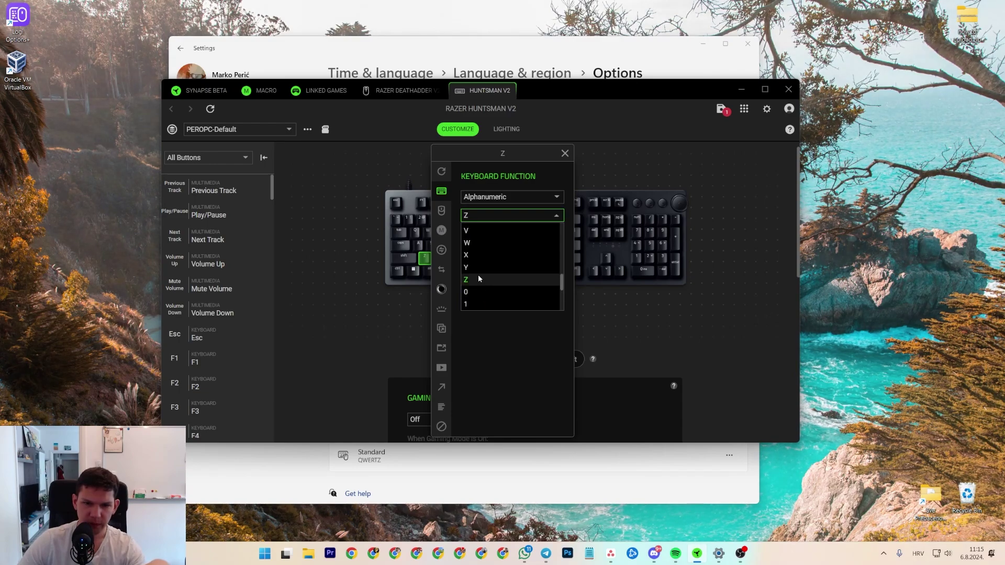
left_click(479, 269)
left_click(536, 270)
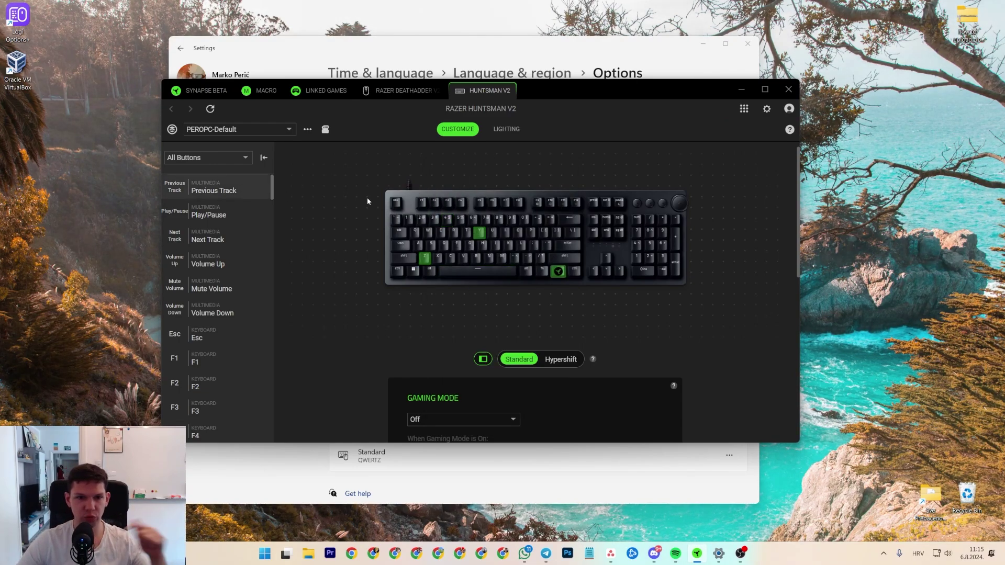
left_click(209, 157)
left_click(201, 182)
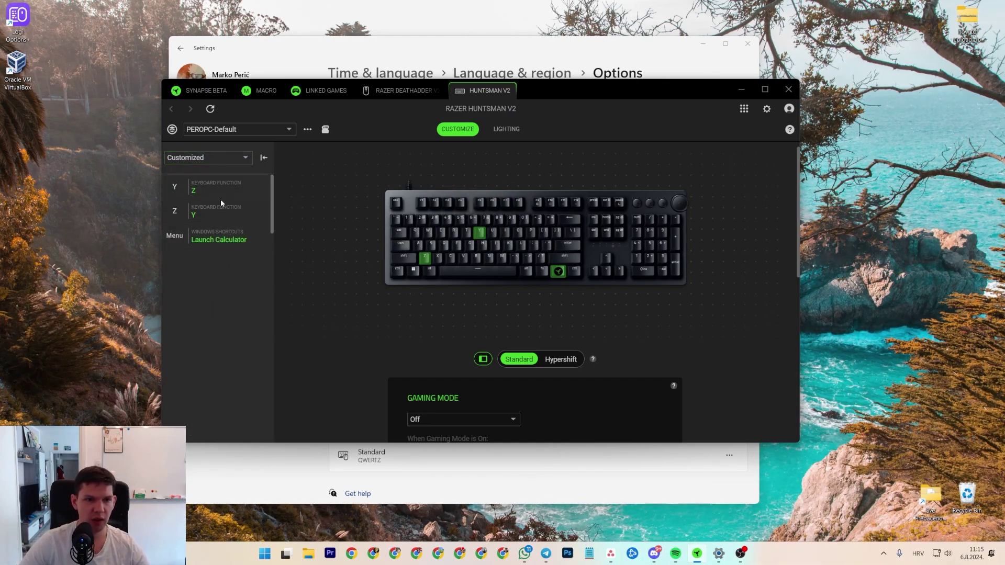
Type test lines 'yyyyyyyy', 'zzzzzzzz', 'yyyyyyy', 'zzzzz' in Notepad, select all, then close it.
left_click(590, 553)
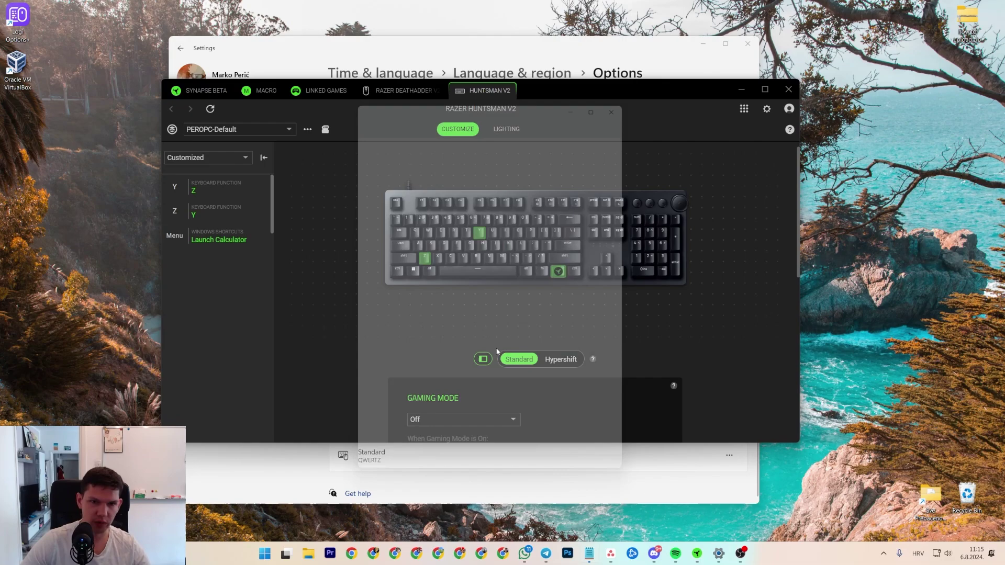
type("yyyyy")
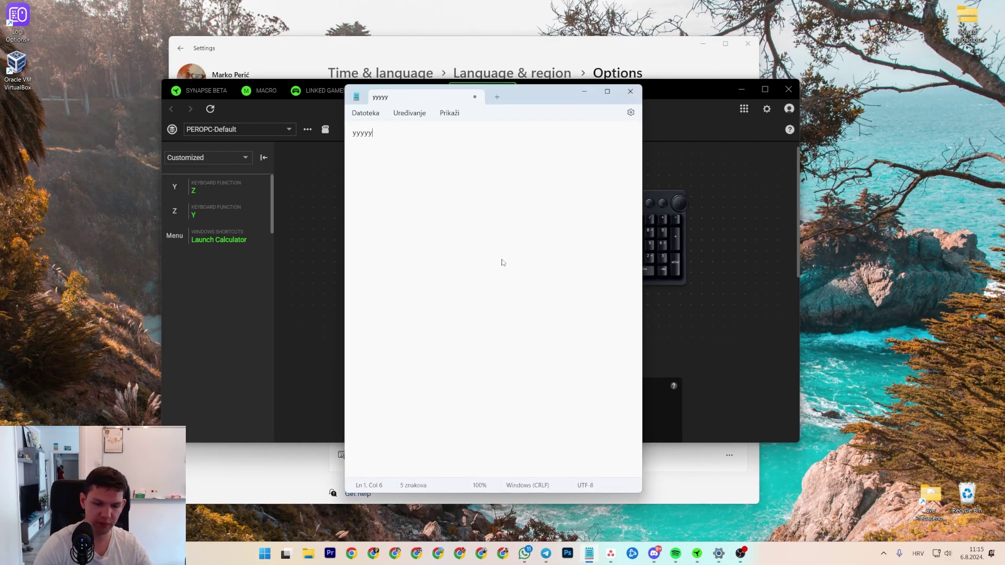
type("yyy")
key("Return")
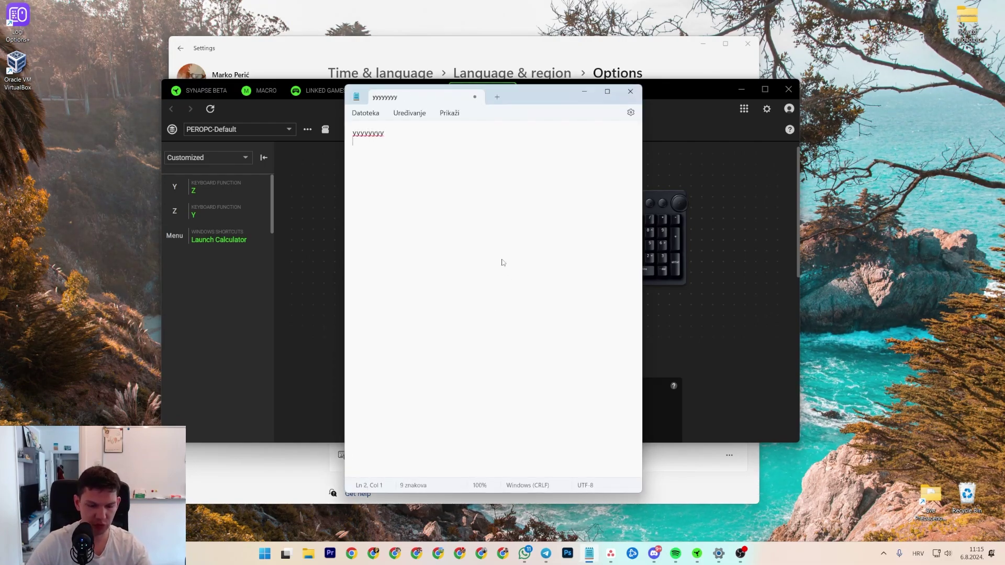
type("zzzzzzzz")
key("Return")
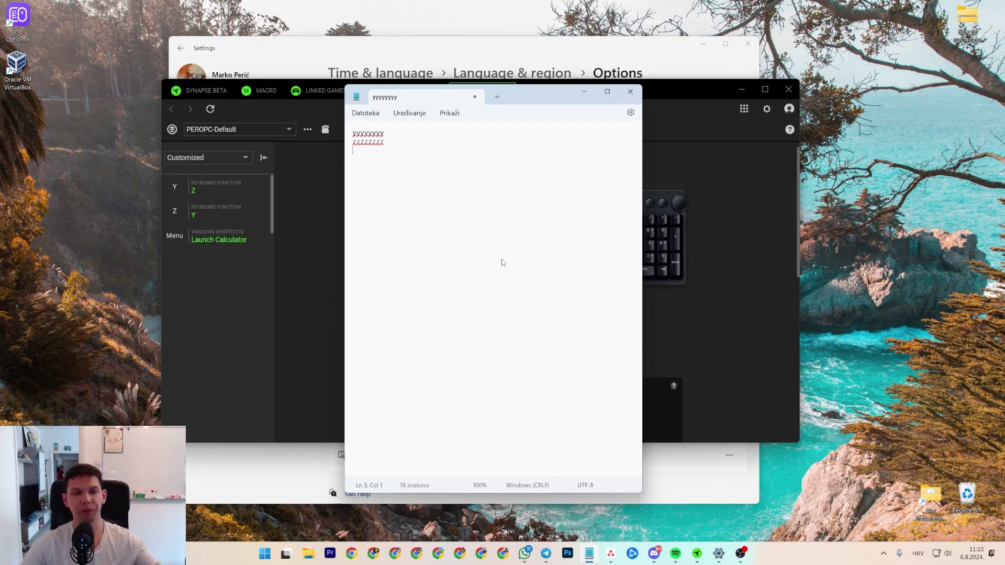
type("yyyyyyy")
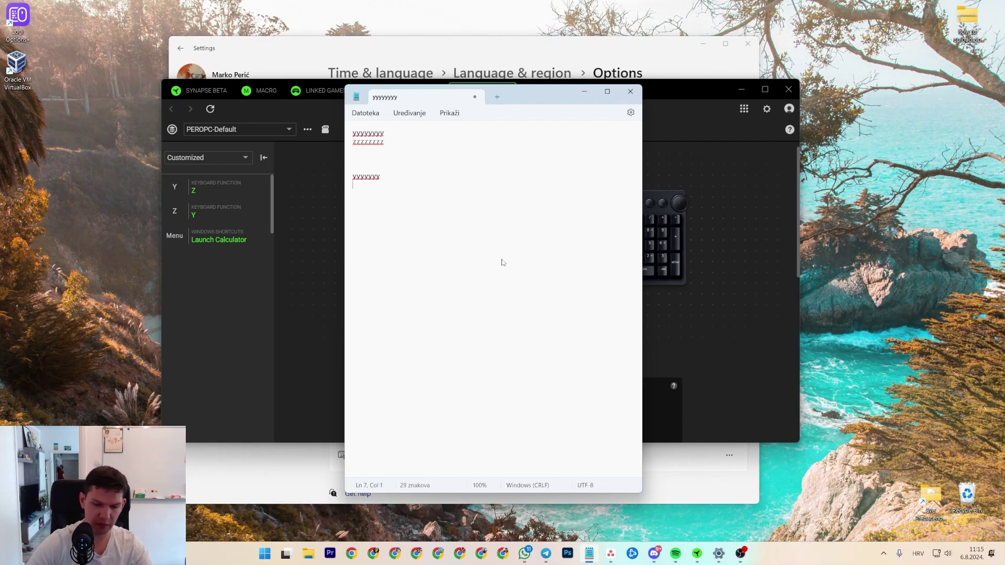
key("Return")
type("zzzzz")
key("ctrl+a")
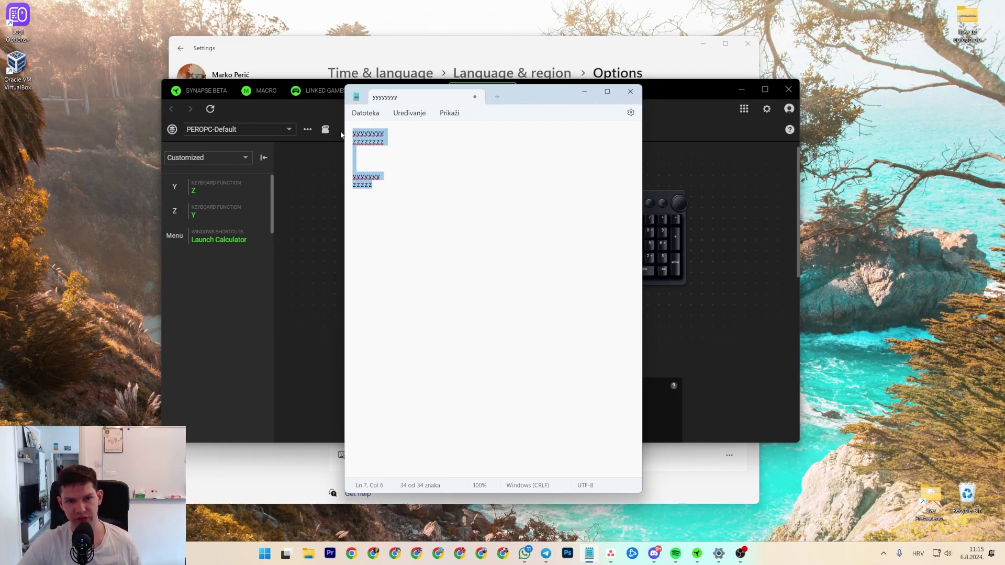
left_click(630, 93)
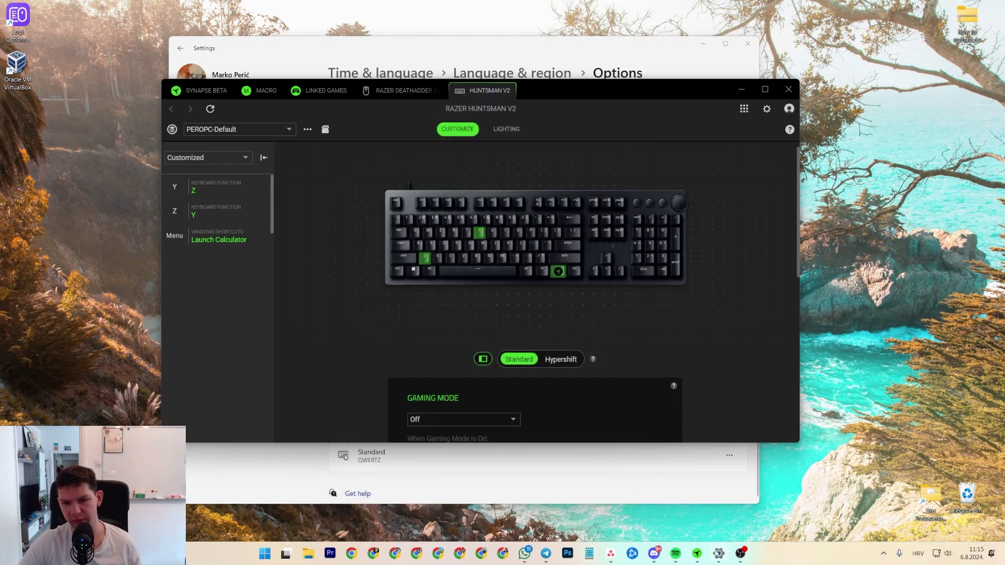
left_click(612, 478)
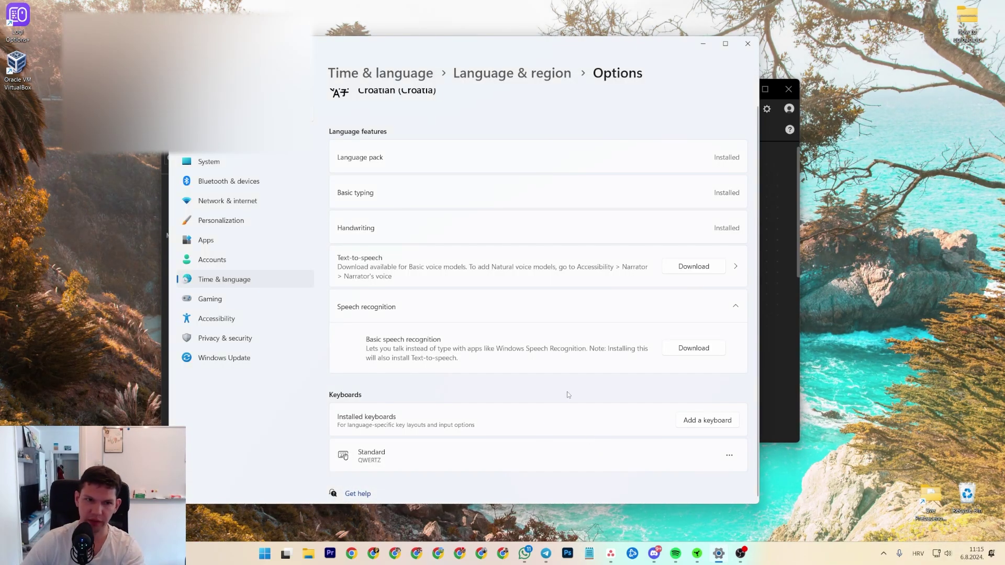
left_click(713, 421)
scroll(654, 349, "down", 5)
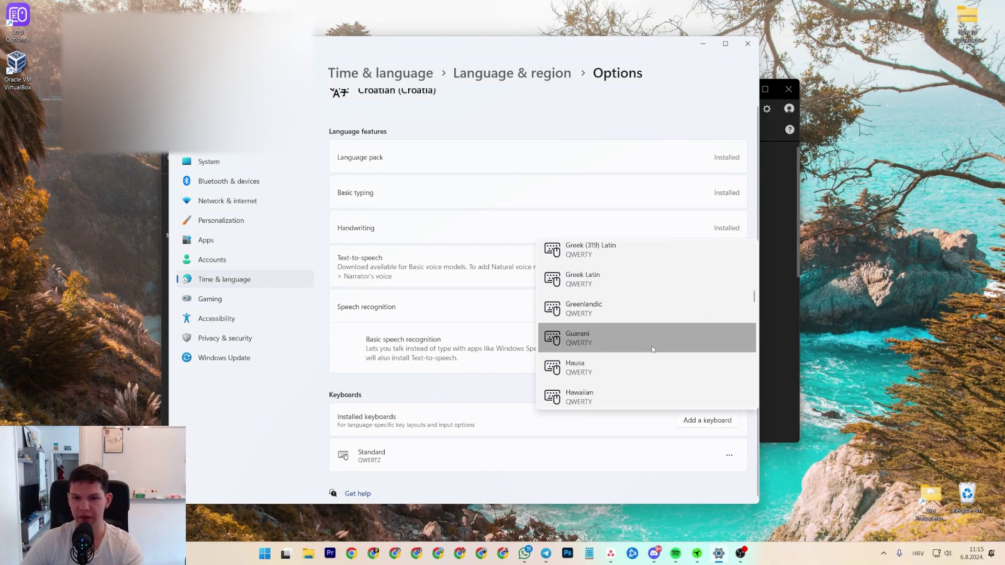
scroll(655, 348, "down", 6)
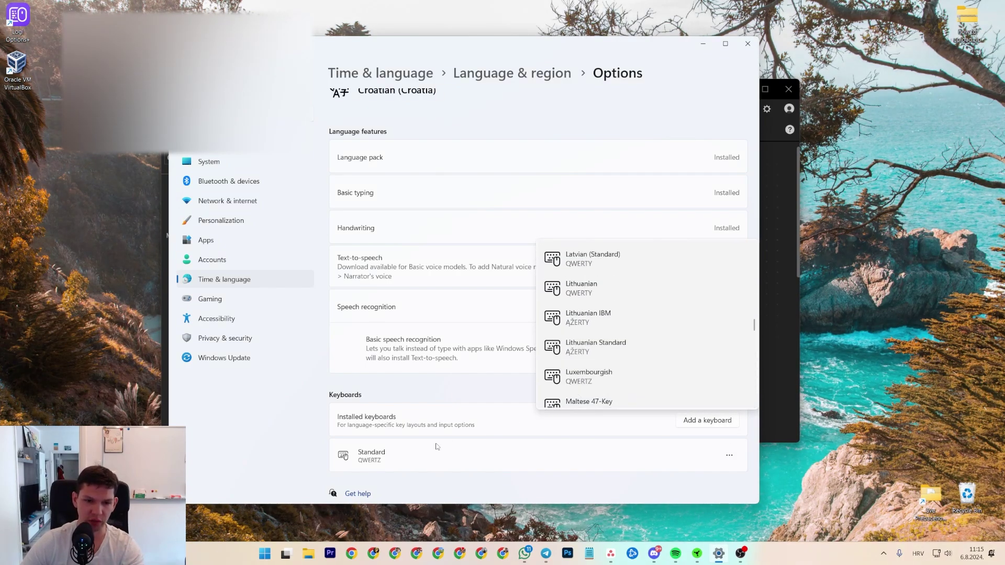
key("Escape")
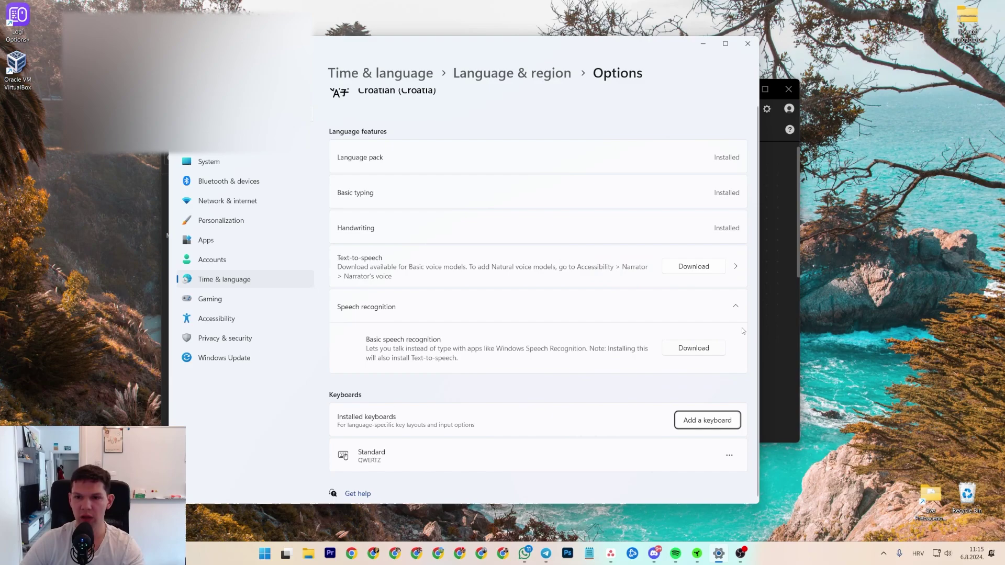
left_click(772, 300)
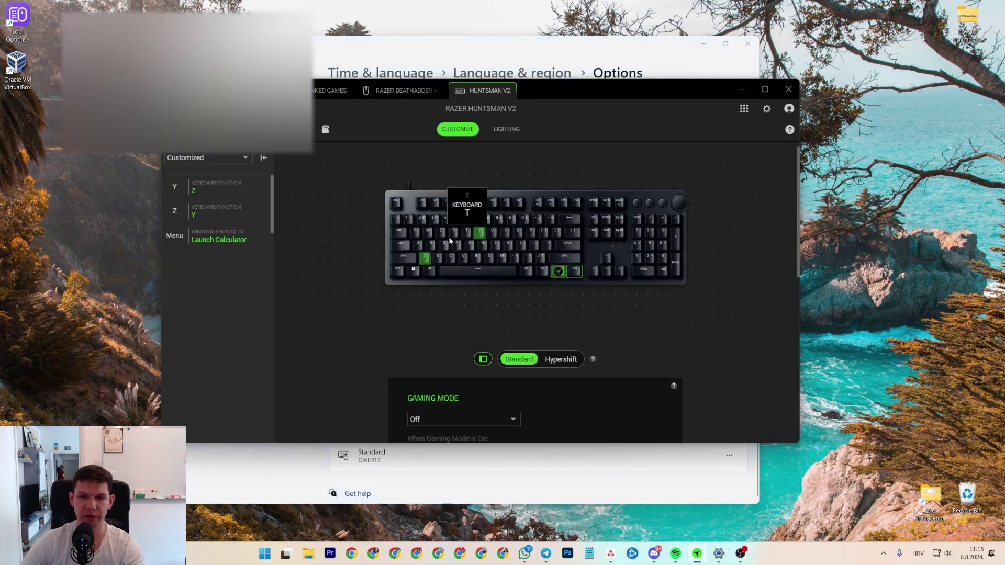